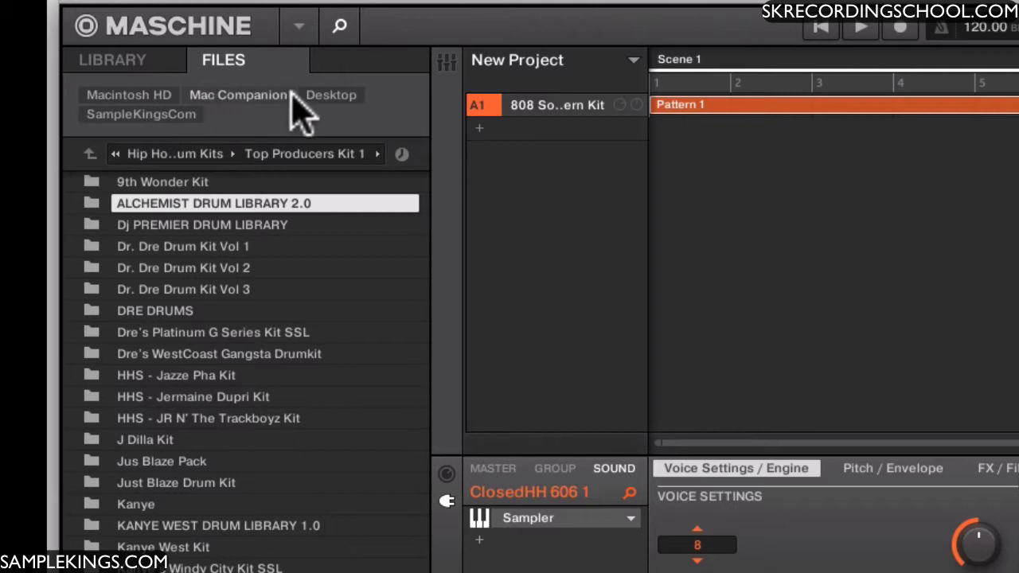
Remove SampleKingsCom from the file browser favorites and add J Dilla Kit and Dre's Platinum G Series Kit SSL as favorites.
{"action": "right_click", "coordinate": [132, 112]}
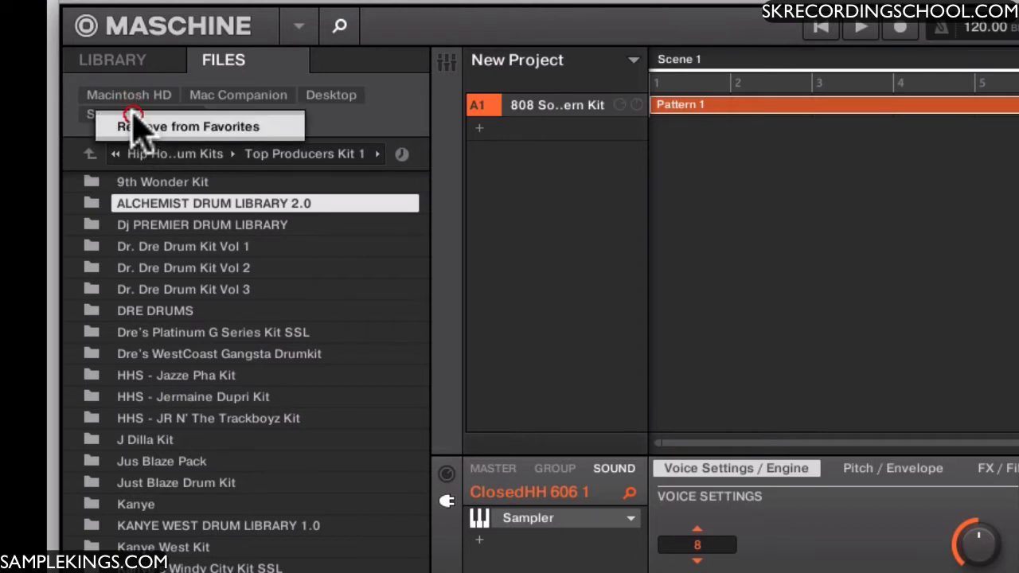
{"action": "left_click", "coordinate": [150, 129]}
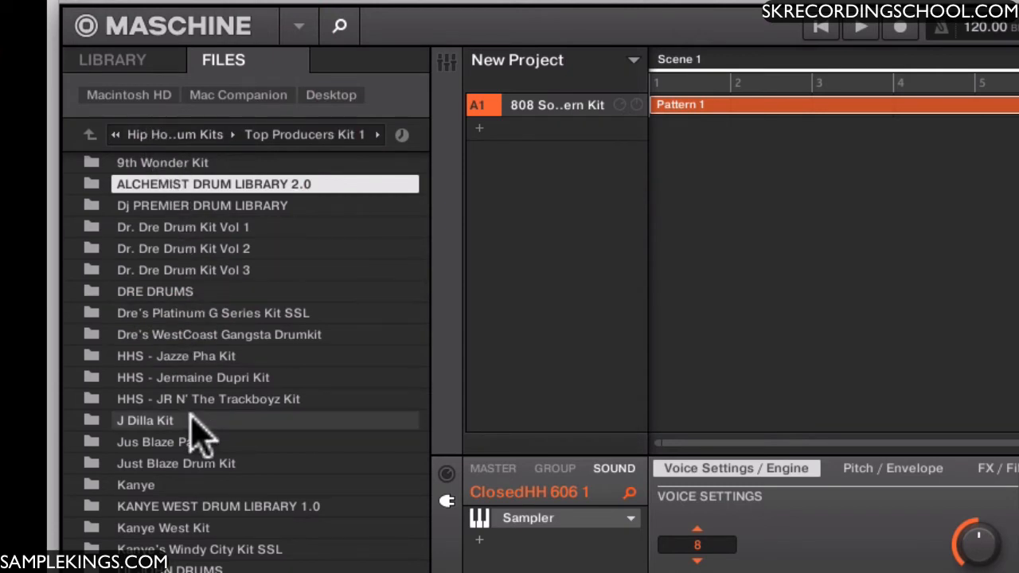
{"action": "right_click", "coordinate": [132, 417]}
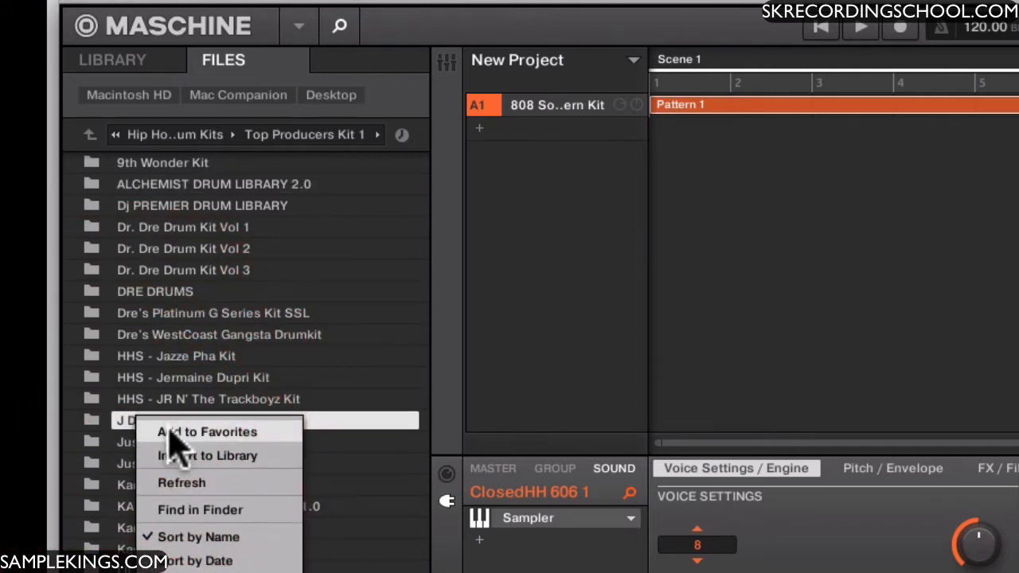
{"action": "left_click", "coordinate": [171, 432]}
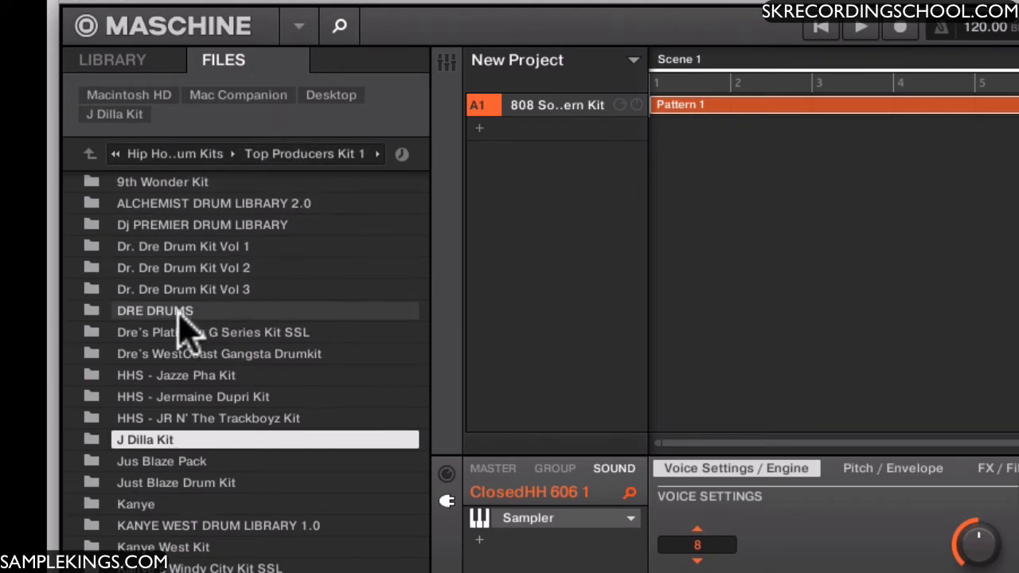
{"action": "right_click", "coordinate": [156, 331]}
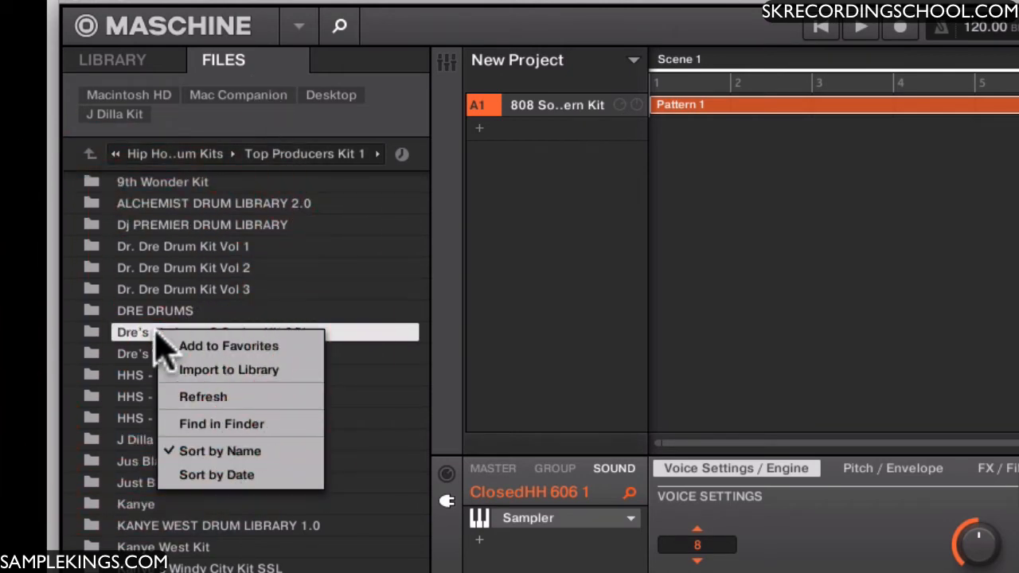
{"action": "left_click", "coordinate": [206, 347]}
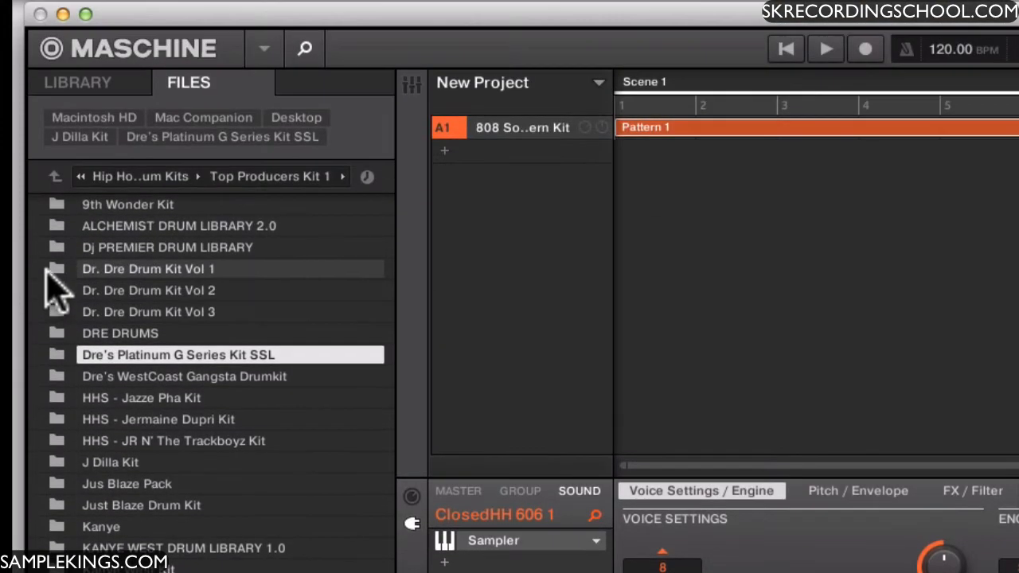
Look through the samples in Dr. Dre Drum Kit Vol 1, check Click14.wav's file options, and return to Top Producers Kit 1.
{"action": "double_click", "coordinate": [48, 270]}
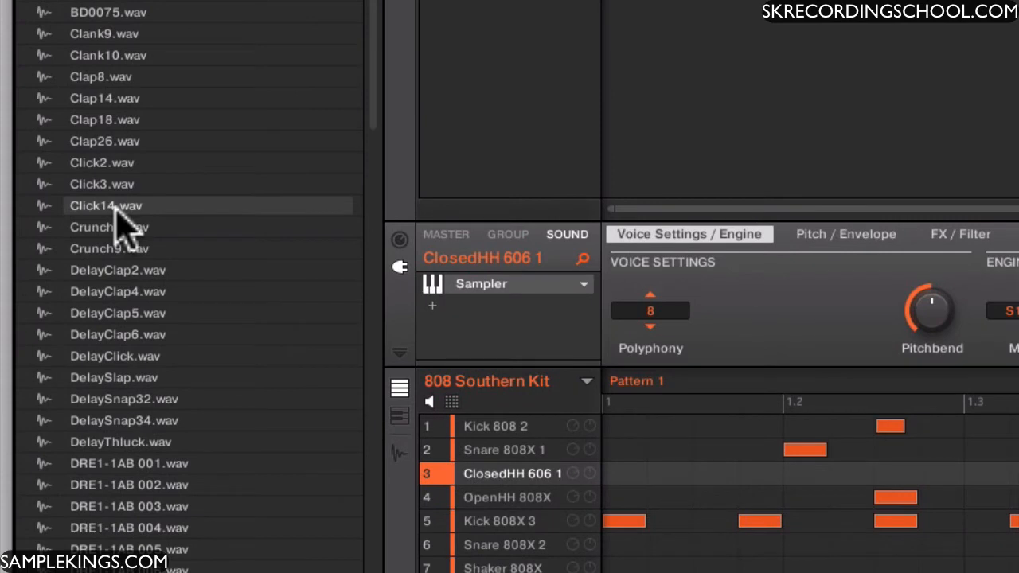
{"action": "right_click", "coordinate": [115, 209]}
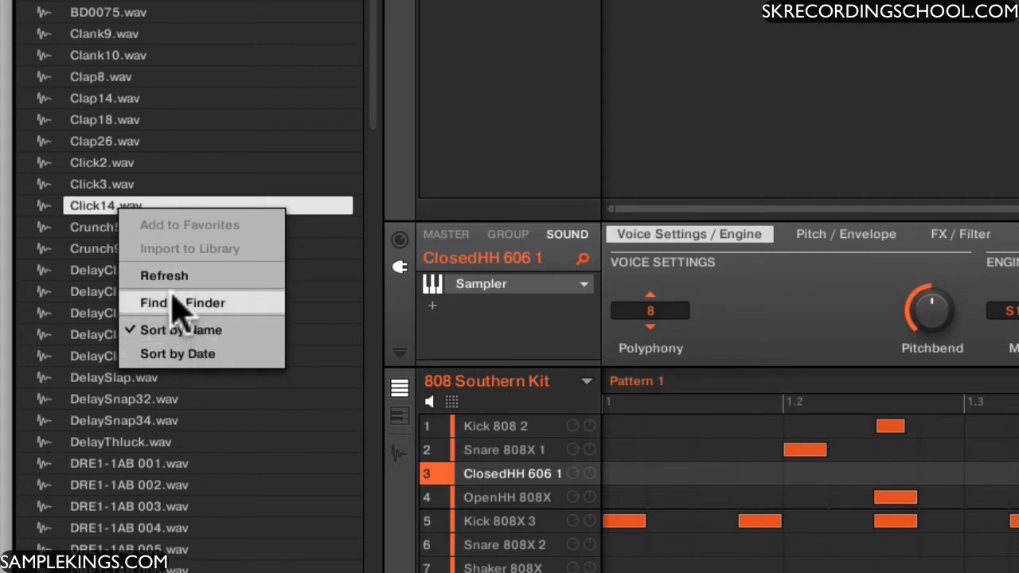
{"action": "left_click", "coordinate": [200, 112]}
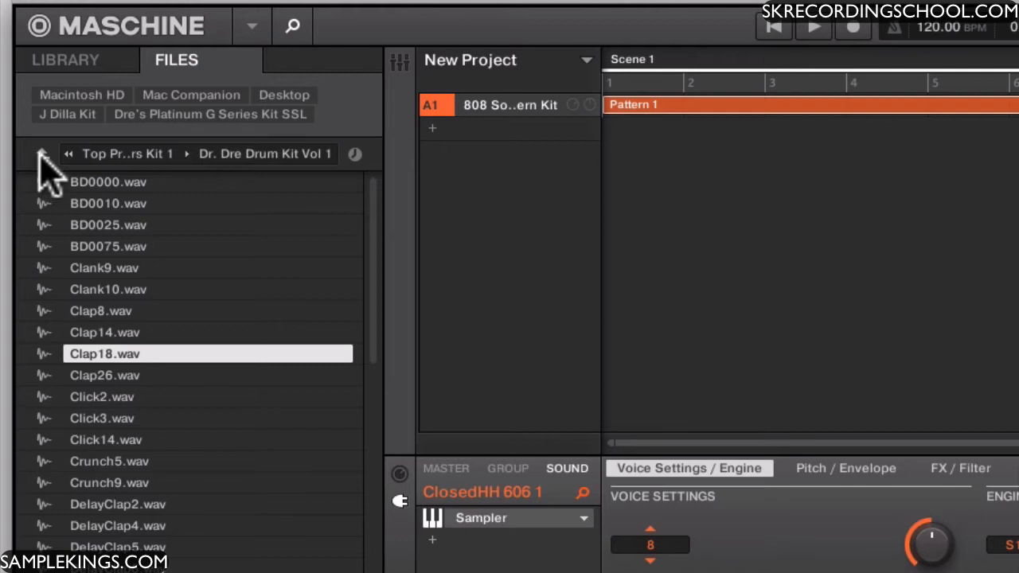
{"action": "left_click", "coordinate": [42, 153]}
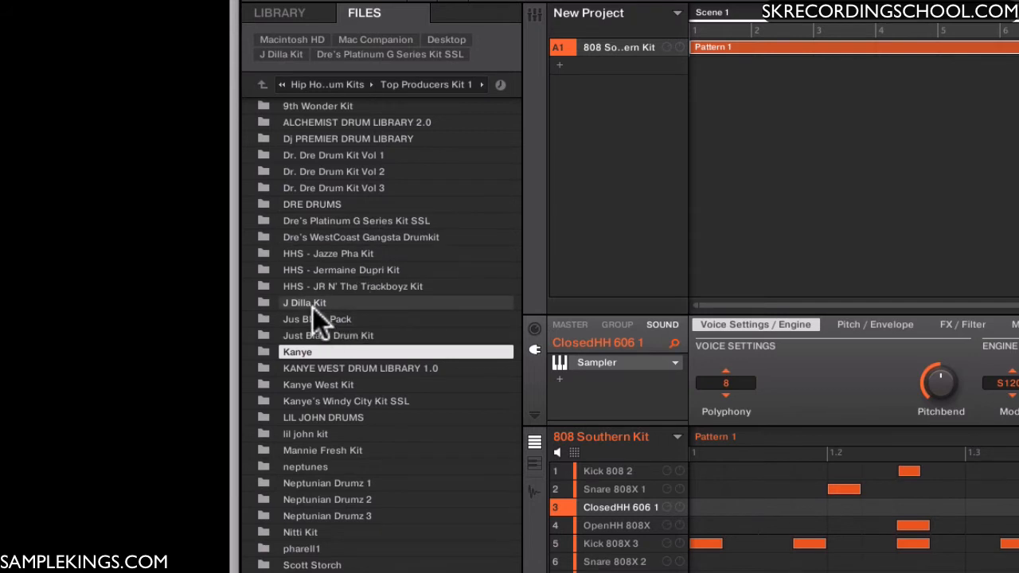
Open the Kanye folder and preview guitar lick129.wav.
{"action": "left_click", "coordinate": [269, 350]}
{"action": "left_click", "coordinate": [268, 351]}
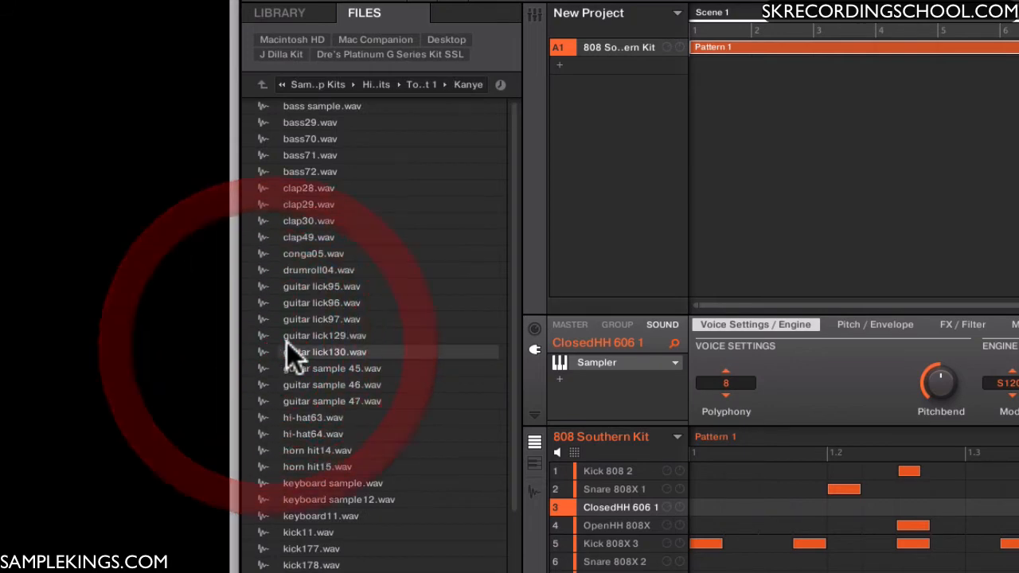
{"action": "left_click", "coordinate": [327, 338]}
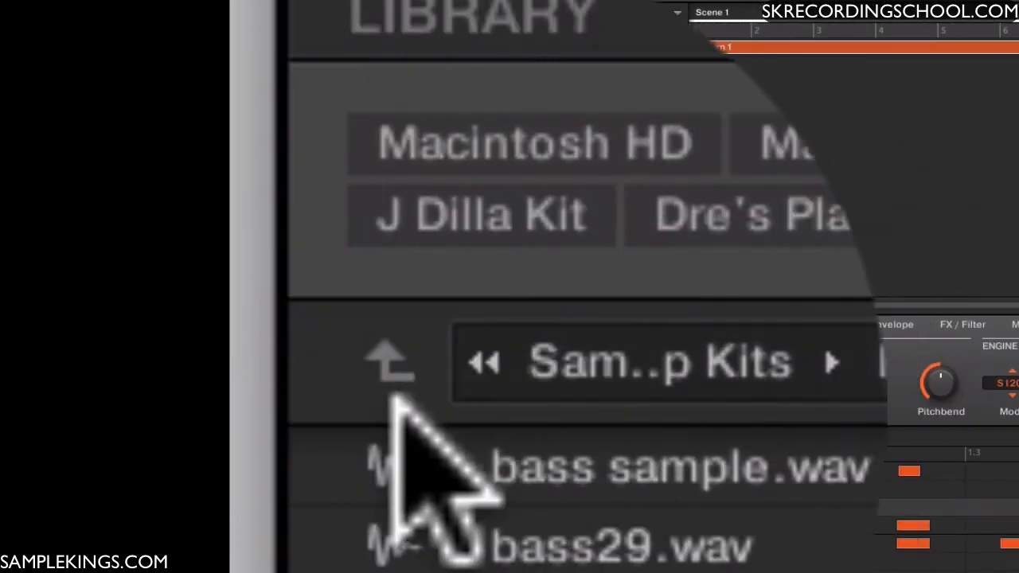
Go back up to Hip Hop Drum Kits and open Vintage Machinez 1 > Roland TR-909 > TR-909 Xtreme.
{"action": "left_click", "coordinate": [262, 89]}
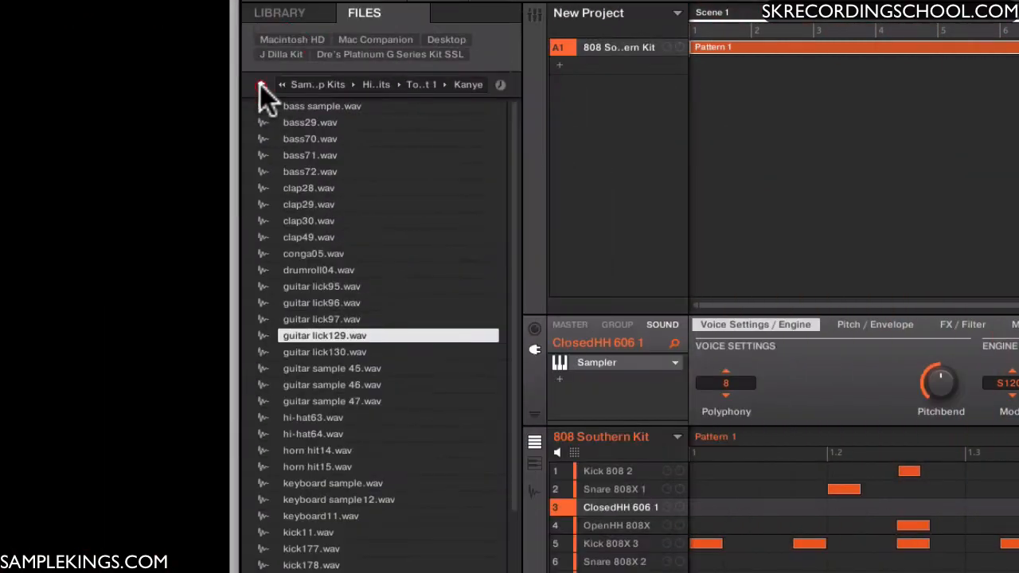
{"action": "left_click", "coordinate": [261, 84]}
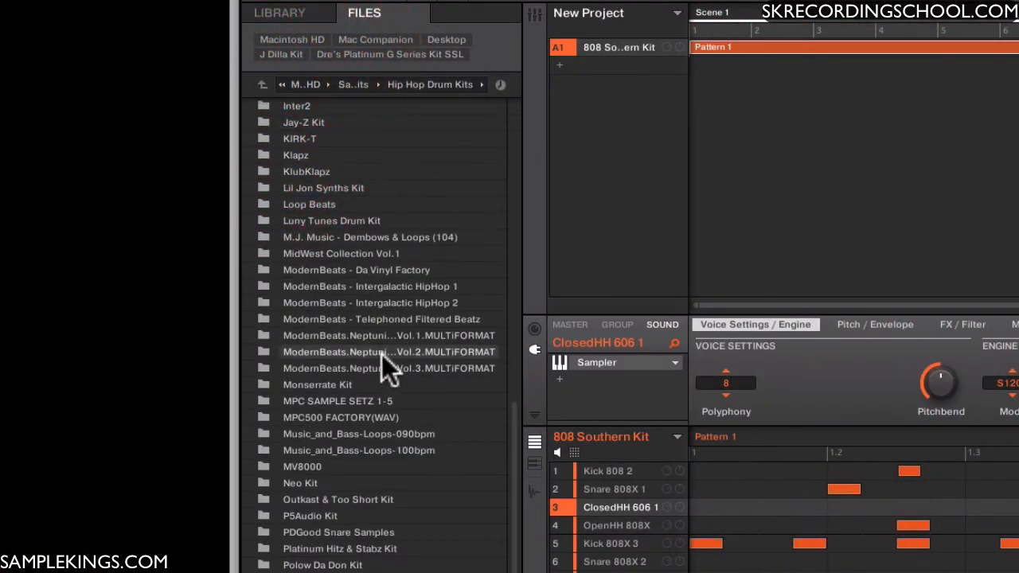
{"action": "scroll", "coordinate": [382, 354], "scroll_direction": "down", "scroll_amount": 5}
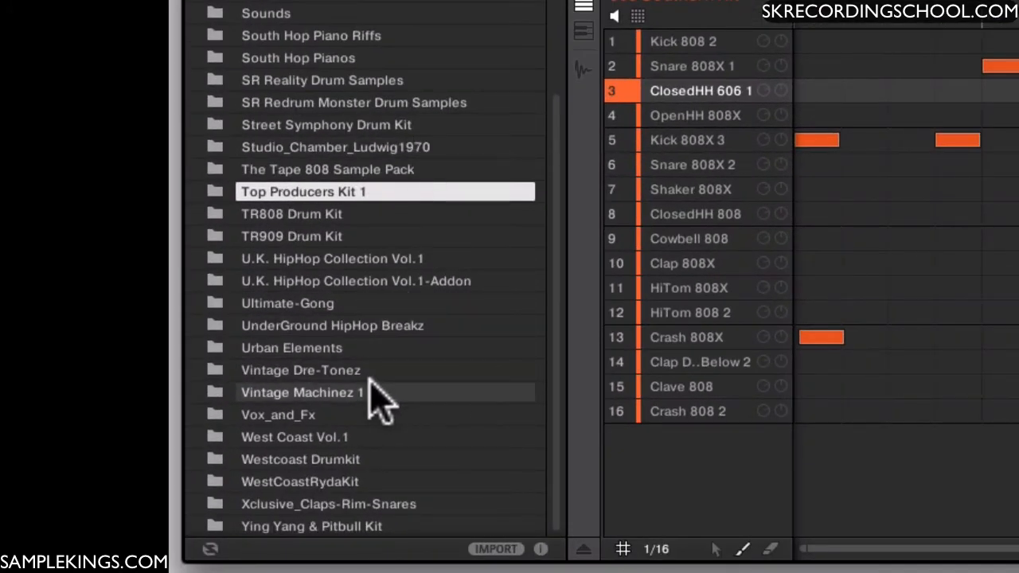
{"action": "left_click", "coordinate": [342, 392]}
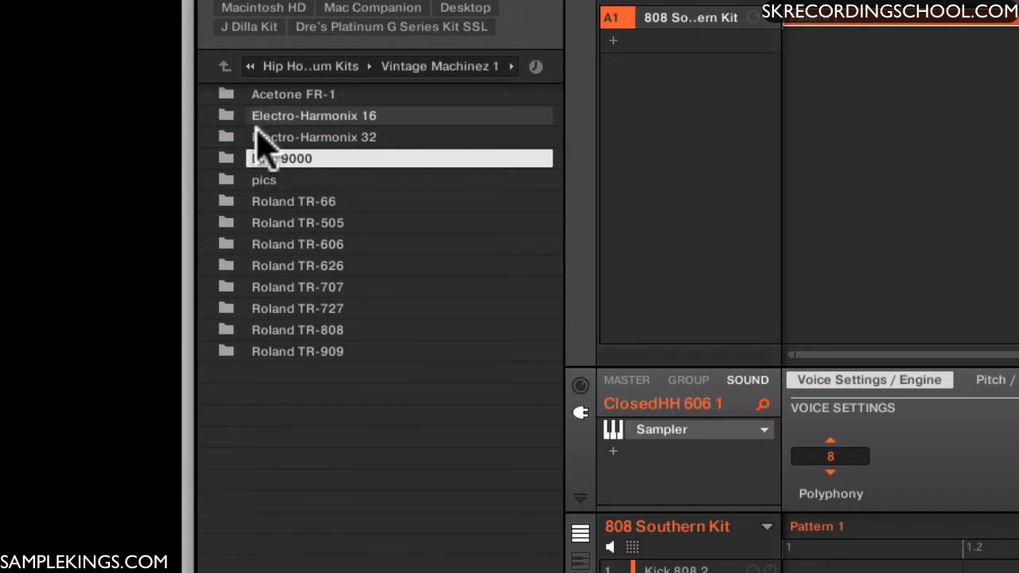
{"action": "double_click", "coordinate": [229, 352]}
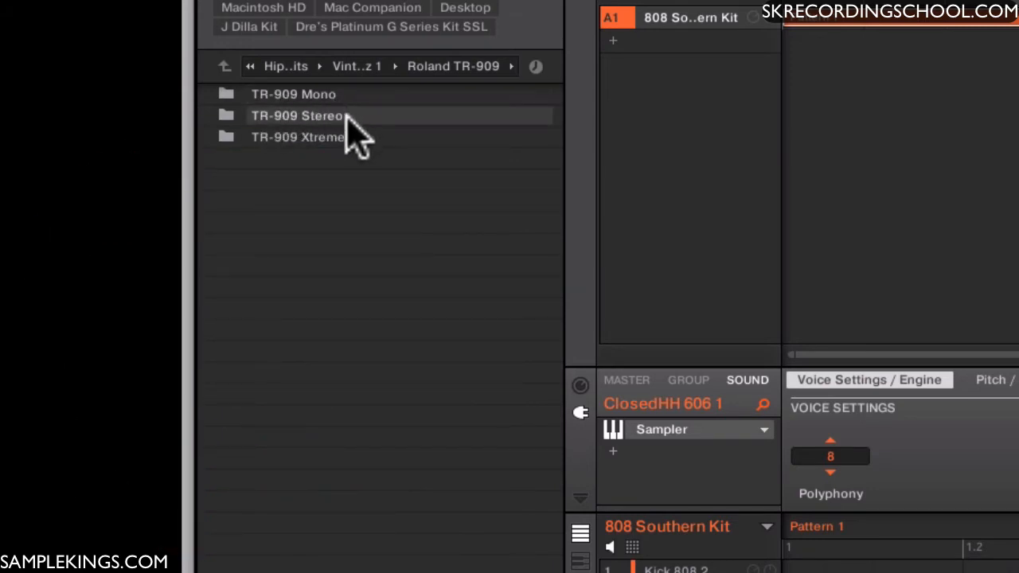
{"action": "double_click", "coordinate": [229, 139]}
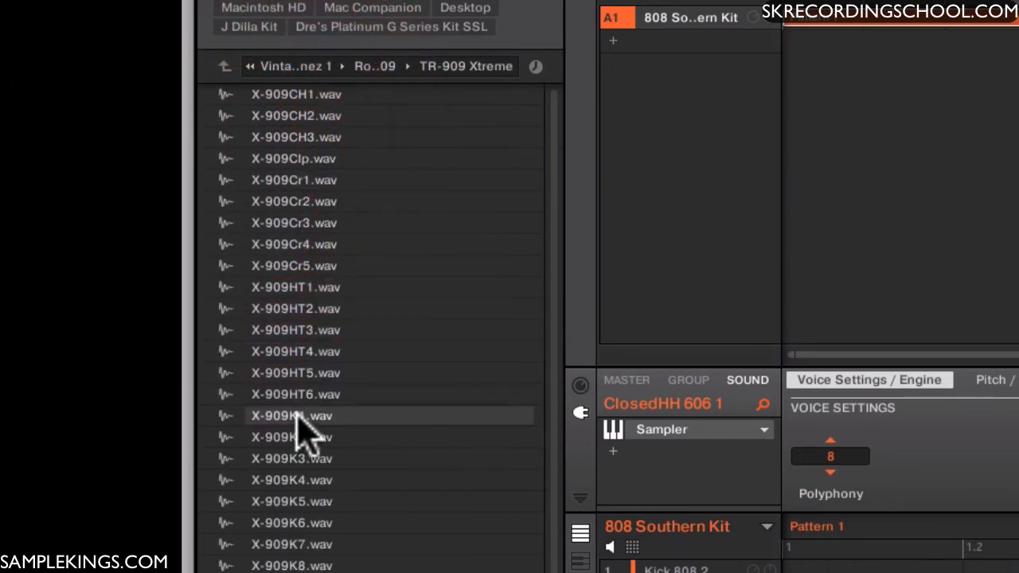
Preview samples from TR-909 Xtreme, including X-909K1.wav, X-909K5.wav and X-909HT6.wav.
{"action": "left_click", "coordinate": [298, 417]}
{"action": "left_click", "coordinate": [296, 502]}
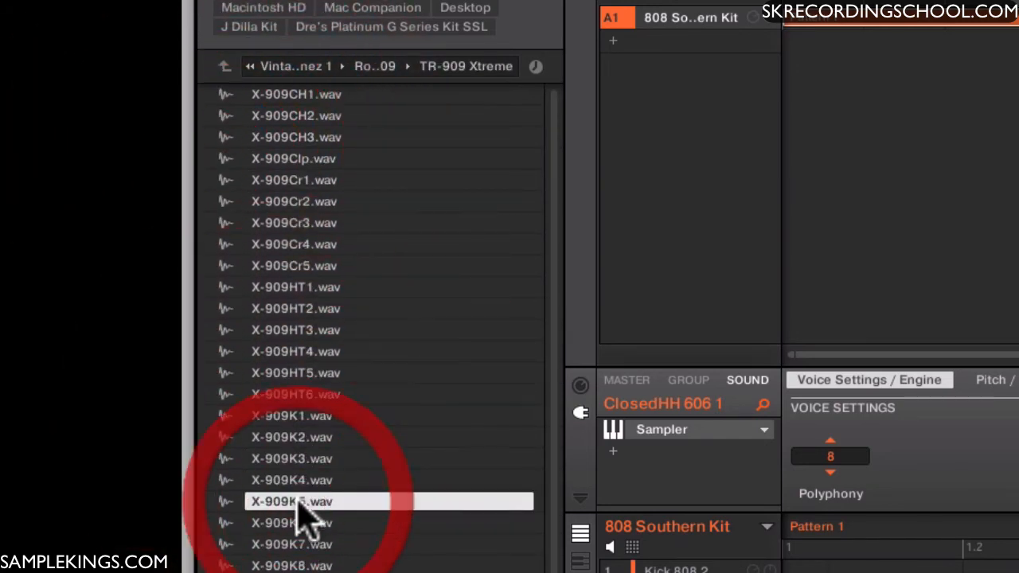
{"action": "left_click", "coordinate": [288, 396]}
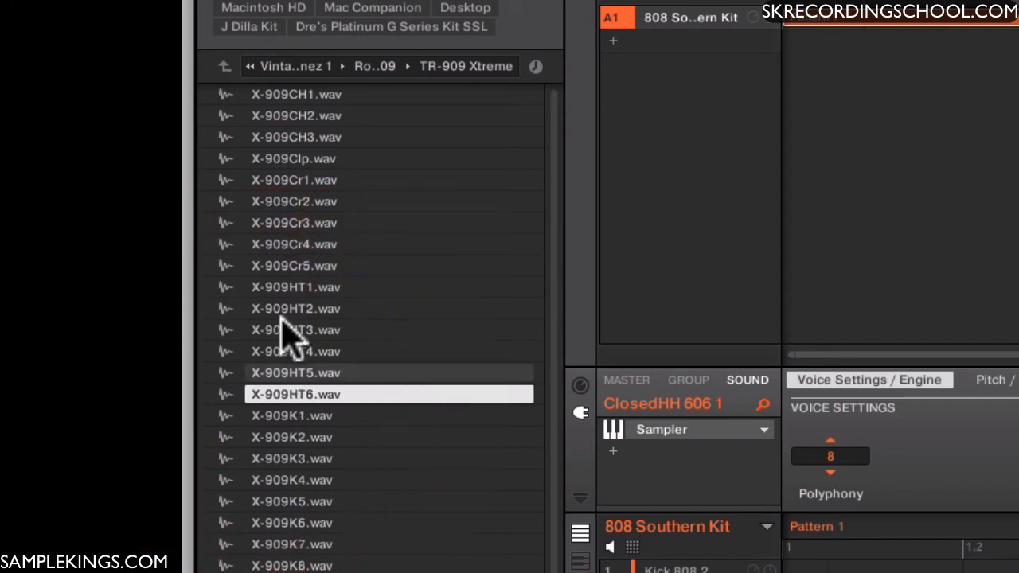
Start importing the TR-909 Xtreme folder into the library and assign it the type Drums.
{"action": "left_click", "coordinate": [225, 67]}
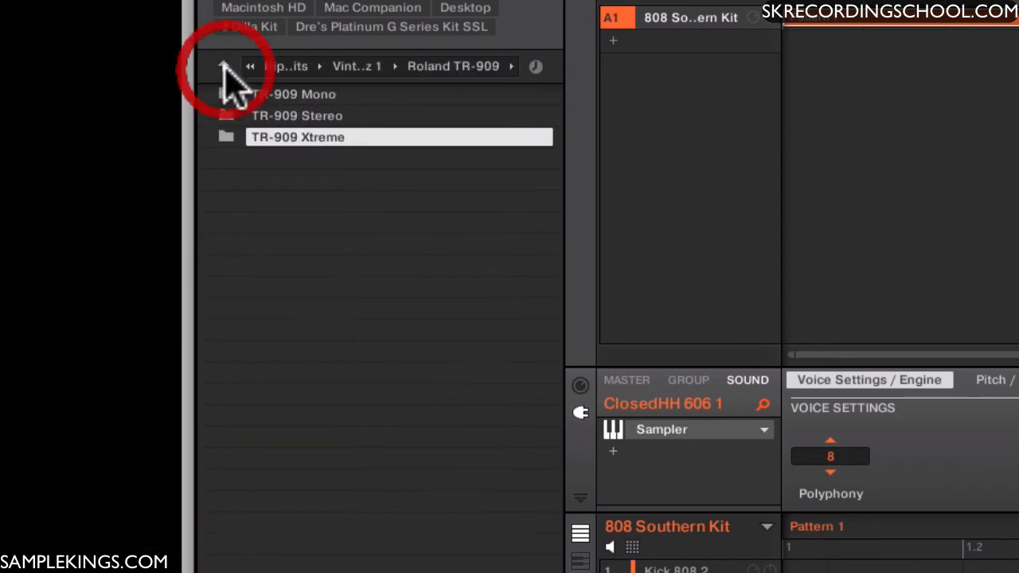
{"action": "right_click", "coordinate": [228, 137]}
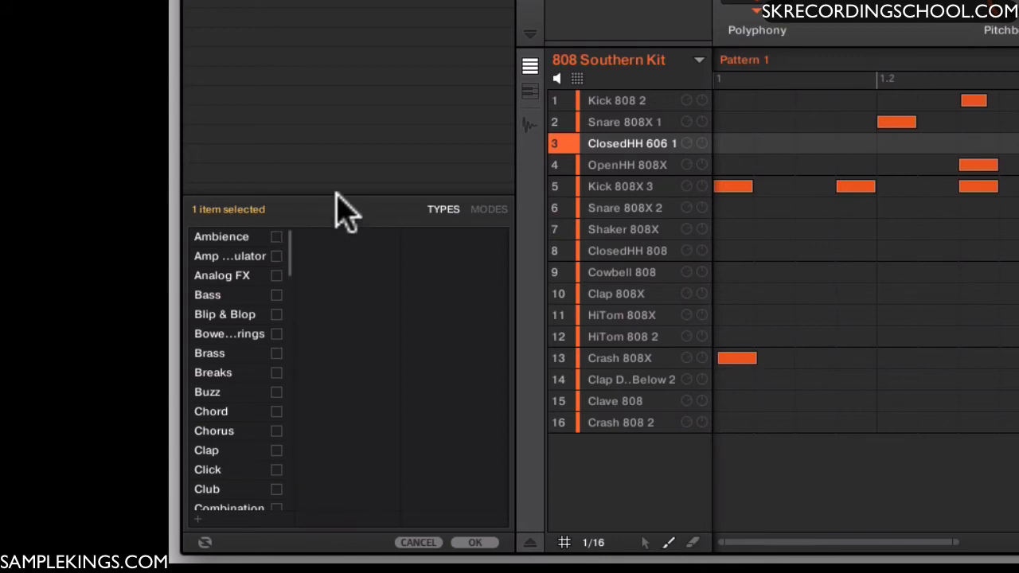
{"action": "scroll", "coordinate": [276, 277], "scroll_direction": "down", "scroll_amount": 3}
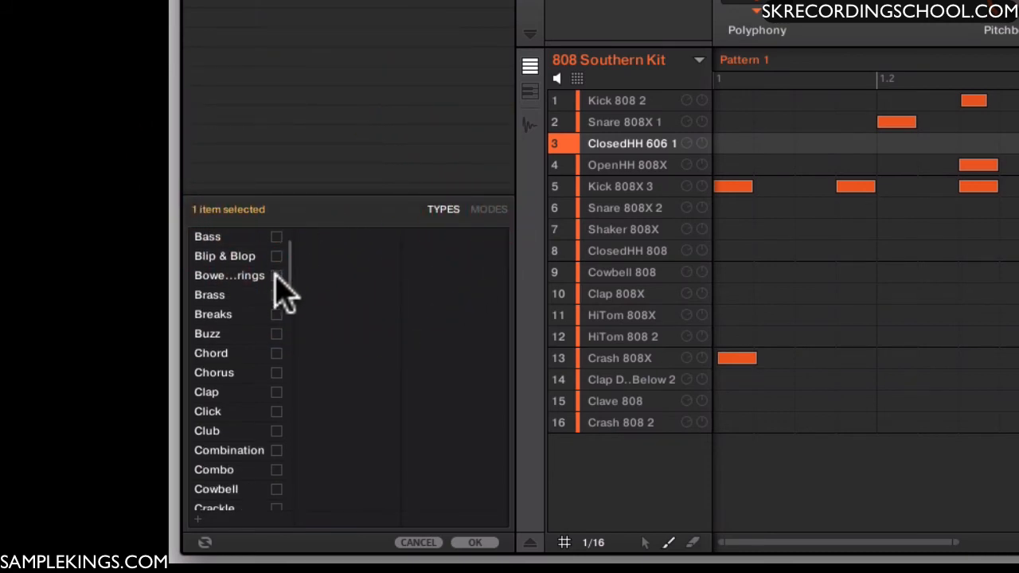
{"action": "scroll", "coordinate": [290, 284], "scroll_direction": "down", "scroll_amount": 2}
{"action": "left_click_drag", "start_coordinate": [290, 285], "coordinate": [283, 259]}
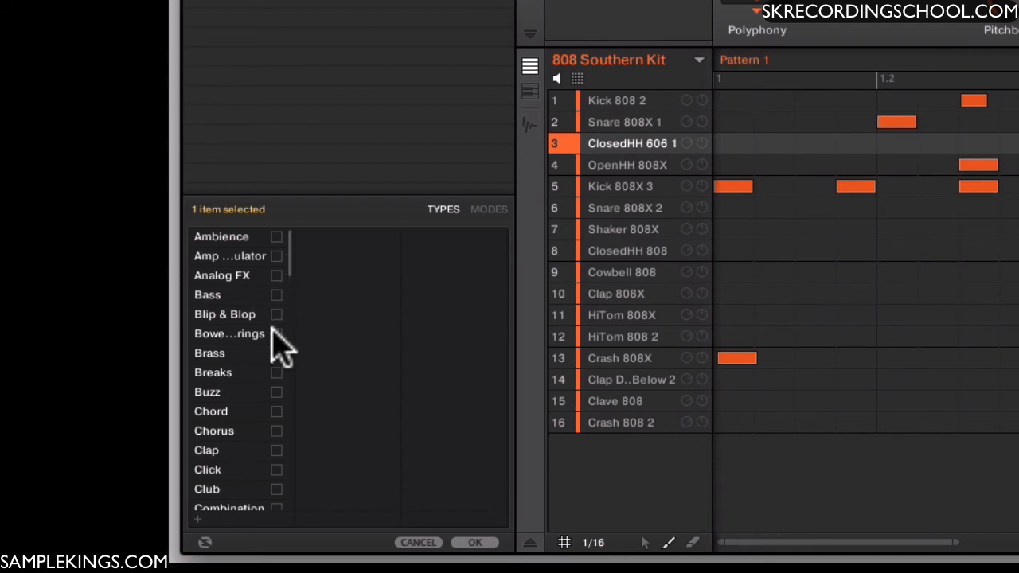
{"action": "left_click_drag", "start_coordinate": [290, 270], "coordinate": [289, 320]}
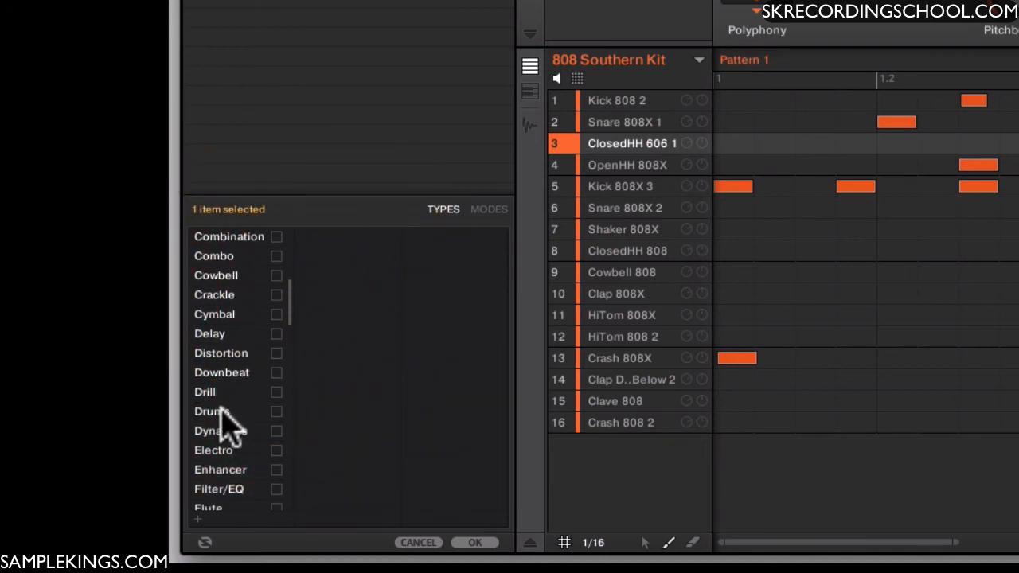
{"action": "left_click", "coordinate": [258, 409]}
{"action": "left_click", "coordinate": [276, 411]}
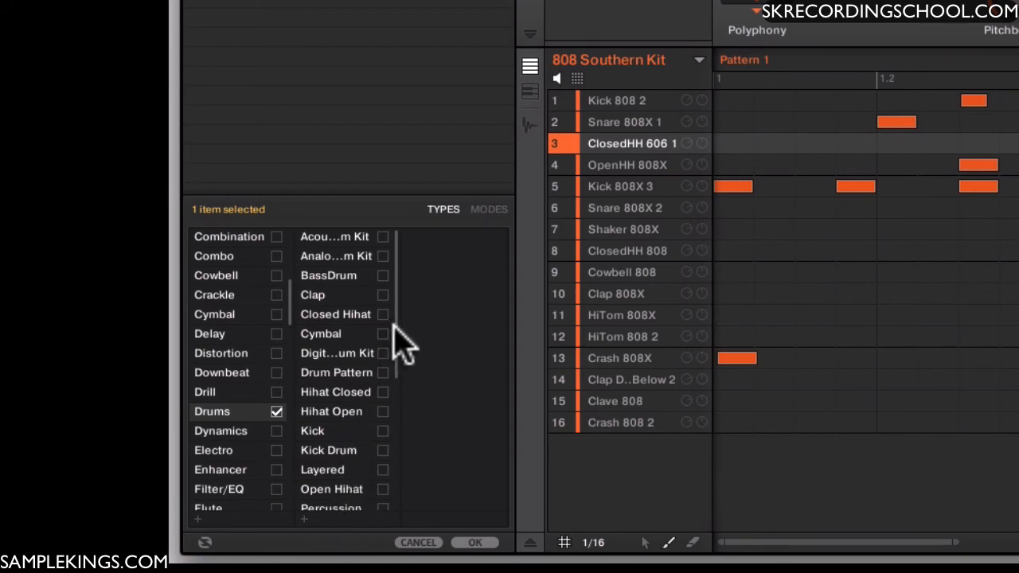
Assign the Urban subtype under Drums and complete the library import.
{"action": "left_click_drag", "start_coordinate": [398, 334], "coordinate": [389, 457]}
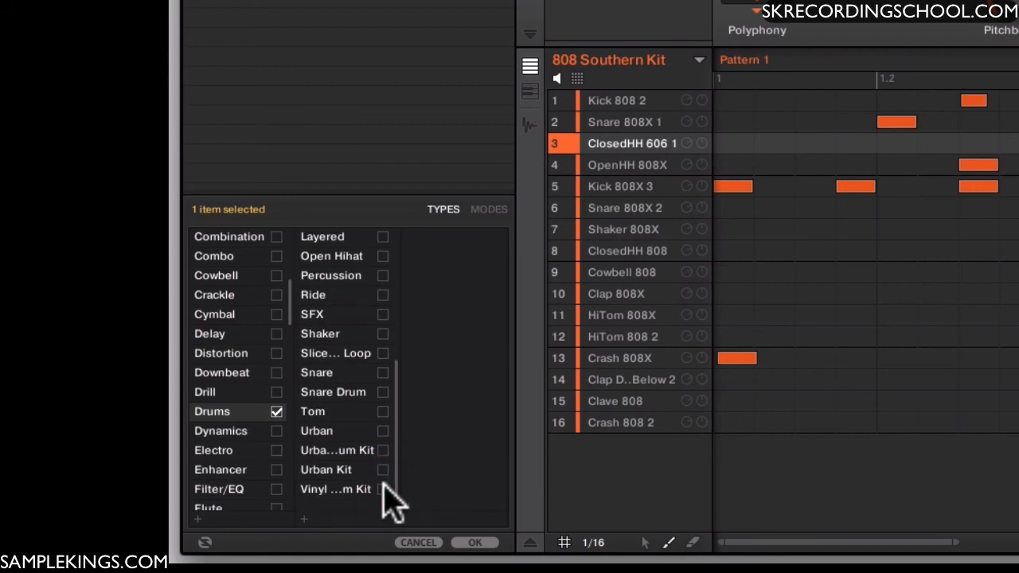
{"action": "left_click", "coordinate": [384, 483]}
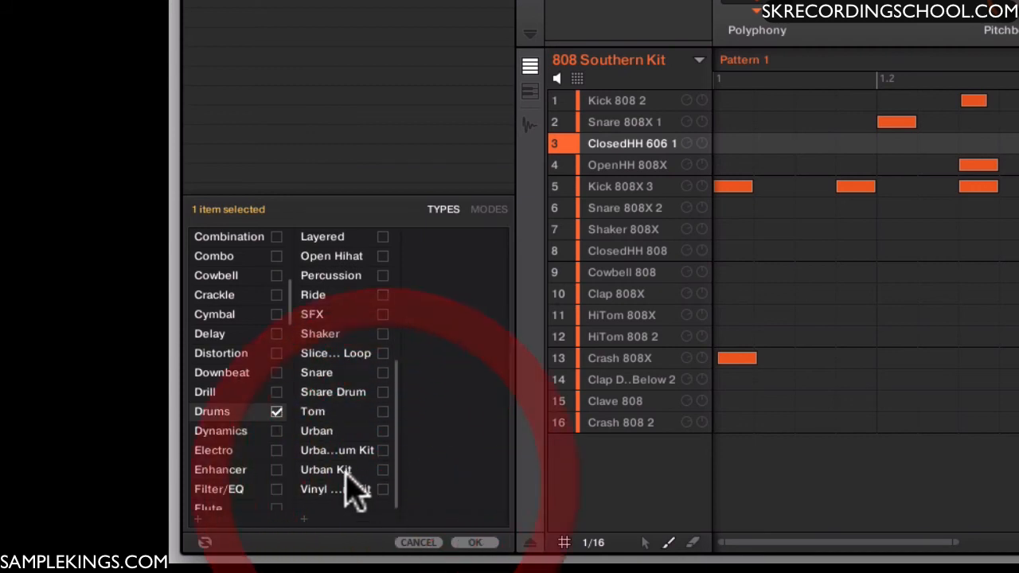
{"action": "left_click", "coordinate": [382, 431]}
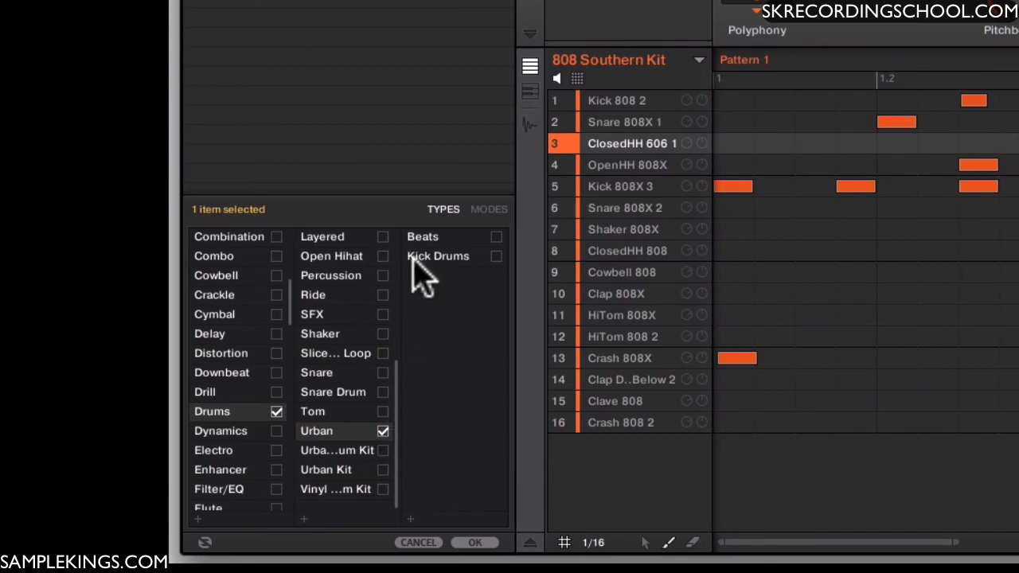
{"action": "left_click", "coordinate": [475, 541]}
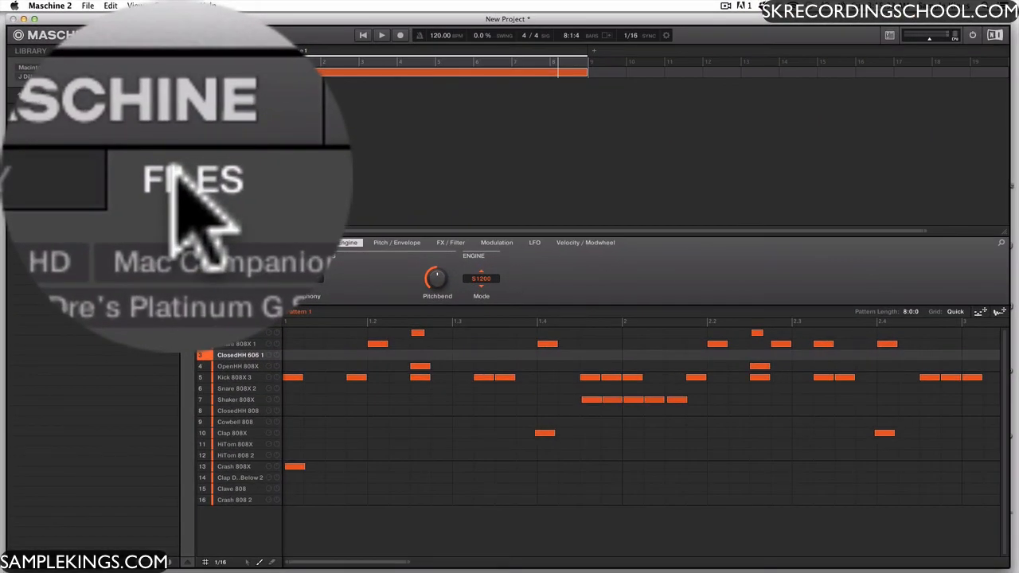
Show the user content samples in the library and browse down to the imported X-909 samples.
{"action": "left_click", "coordinate": [30, 51]}
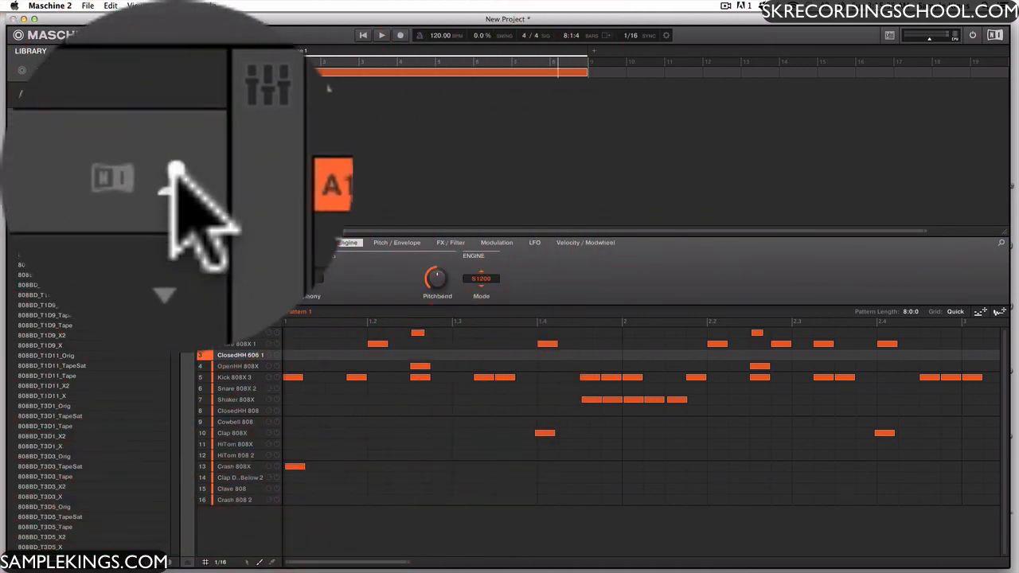
{"action": "left_click", "coordinate": [118, 70]}
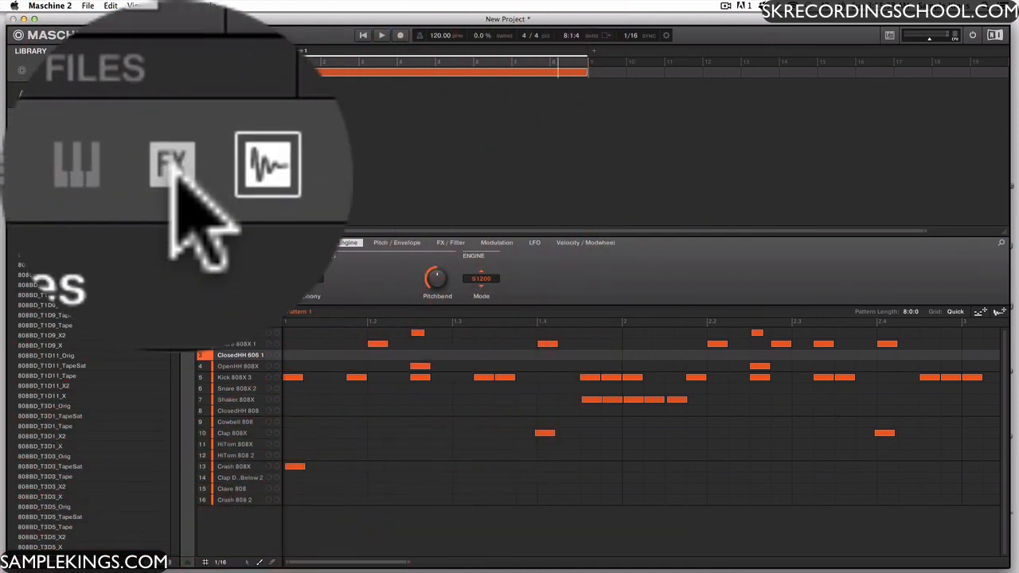
{"action": "scroll", "coordinate": [135, 263], "scroll_direction": "down", "scroll_amount": 15}
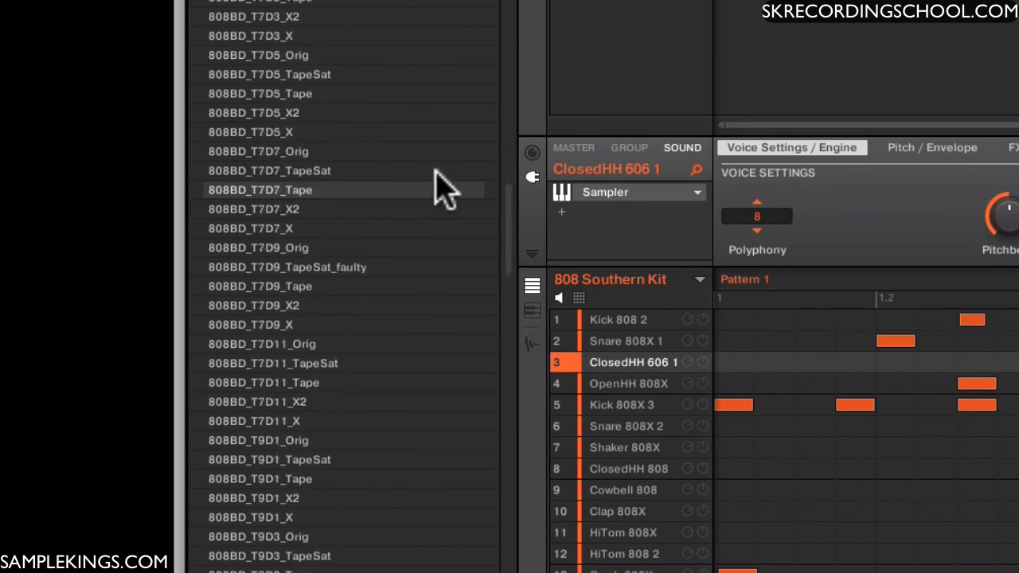
{"action": "scroll", "coordinate": [442, 189], "scroll_direction": "down", "scroll_amount": 20}
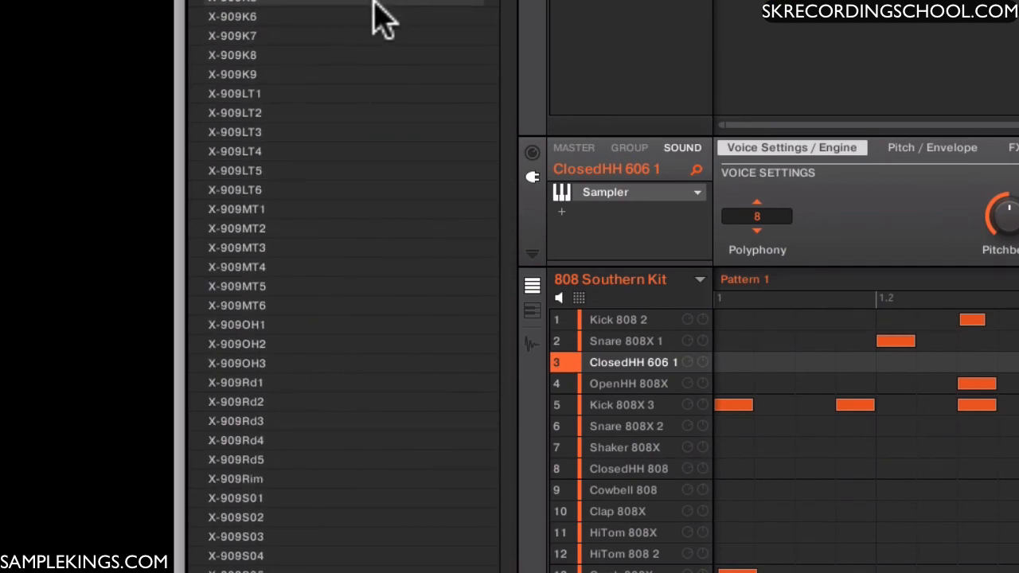
{"action": "scroll", "coordinate": [376, 286], "scroll_direction": "up", "scroll_amount": 3}
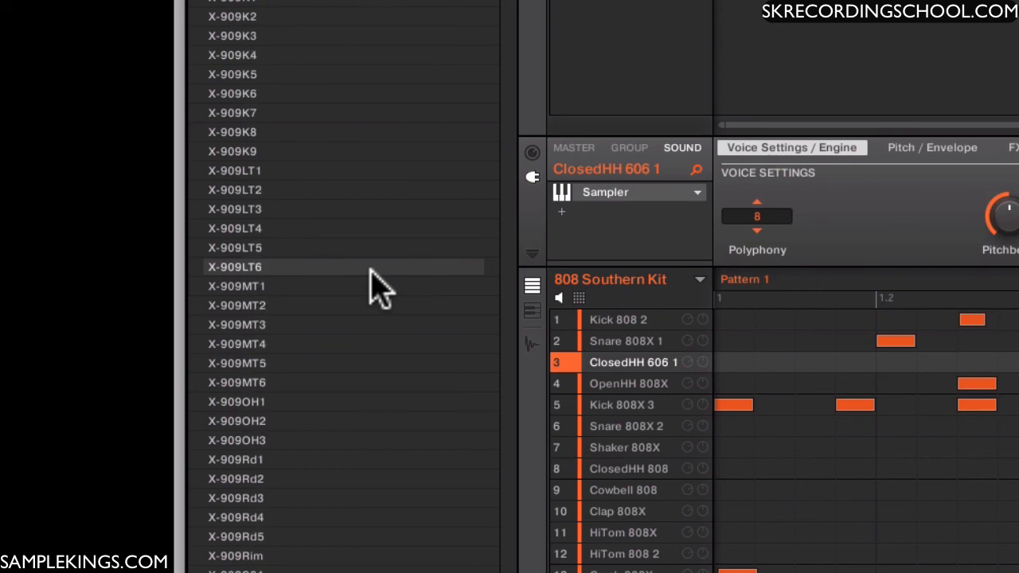